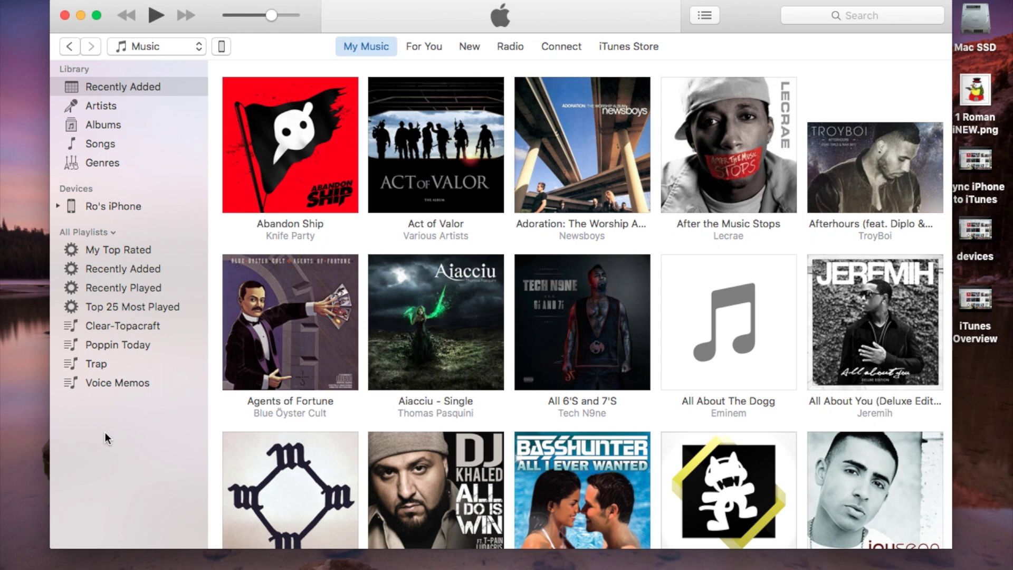
- Keep Music as the media category and look through the creation menus without choosing anything
{"action": "left_click", "coordinate": [139, 48]}
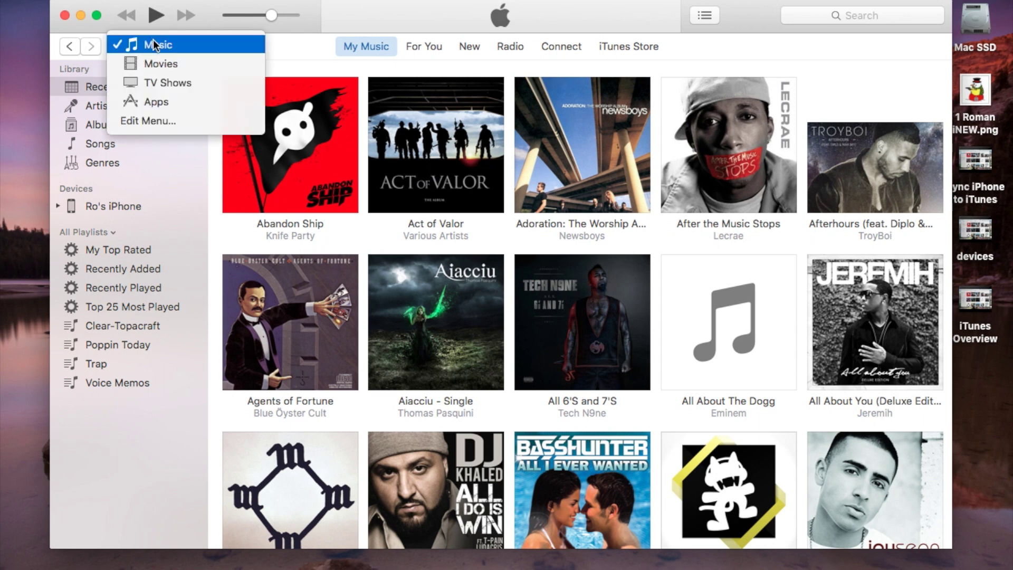
{"action": "left_click", "coordinate": [153, 40]}
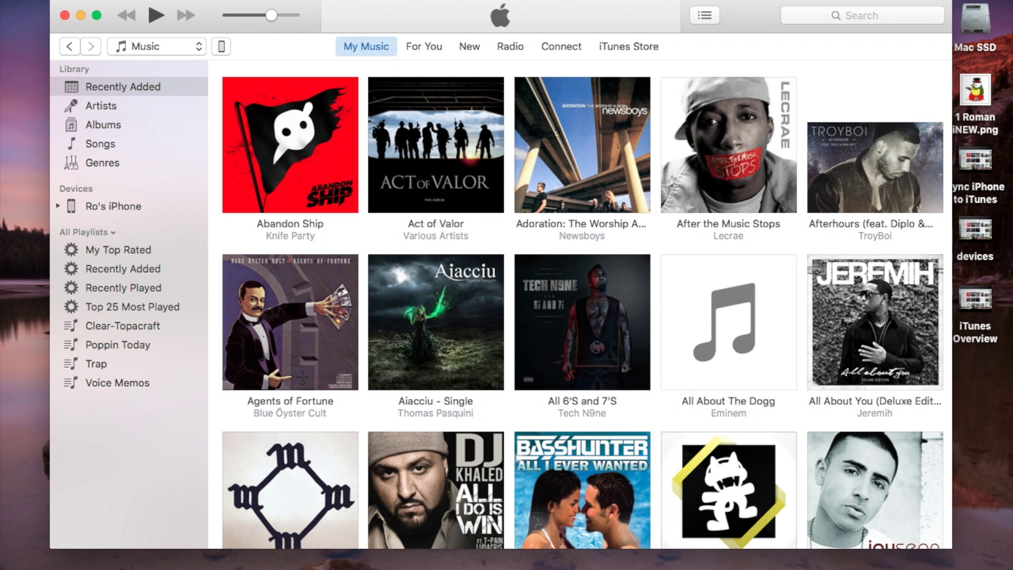
{"action": "left_click", "coordinate": [103, 9]}
{"action": "mouse_move", "coordinate": [115, 28]}
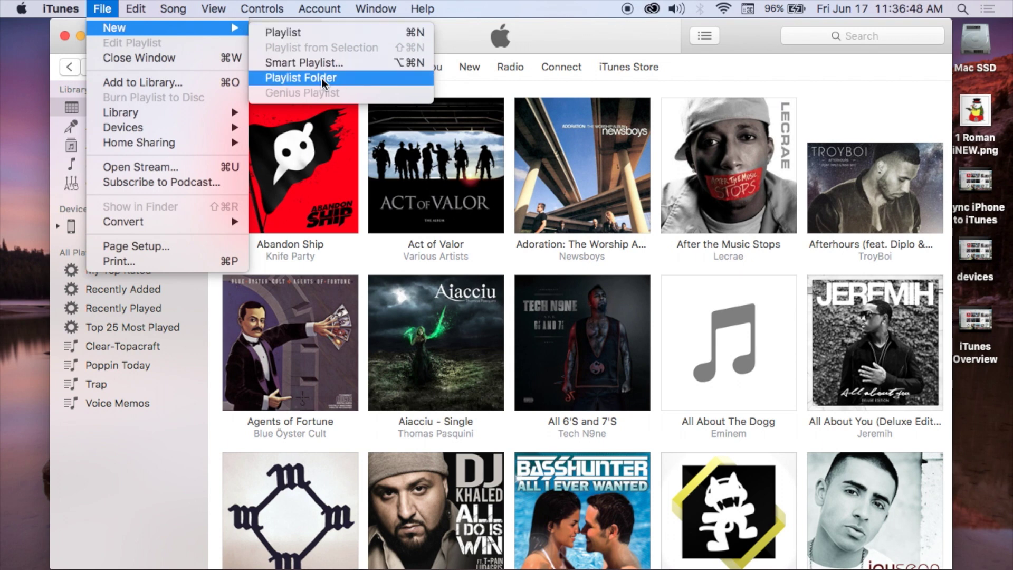
{"action": "left_click", "coordinate": [136, 470]}
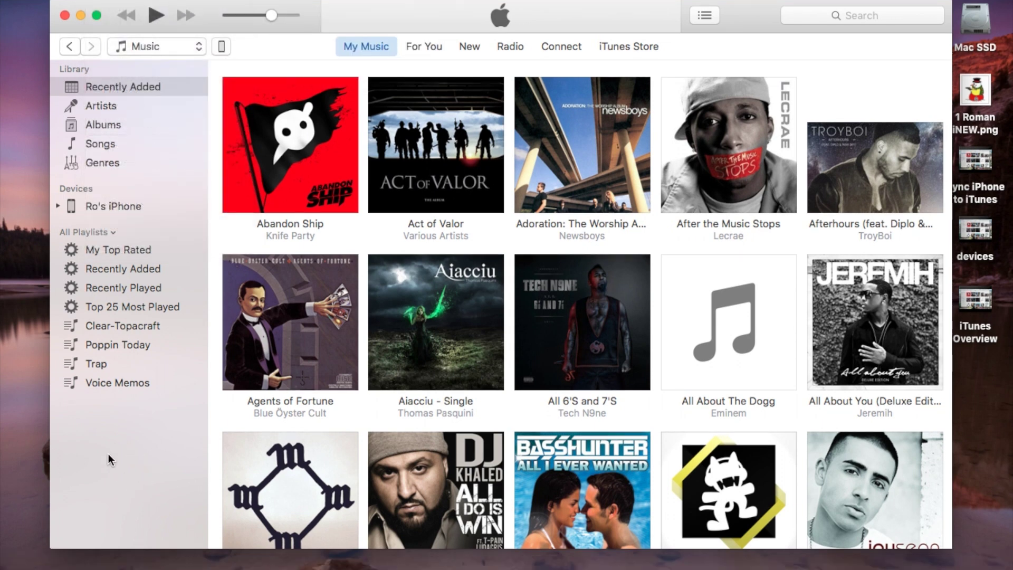
{"action": "right_click", "coordinate": [114, 437]}
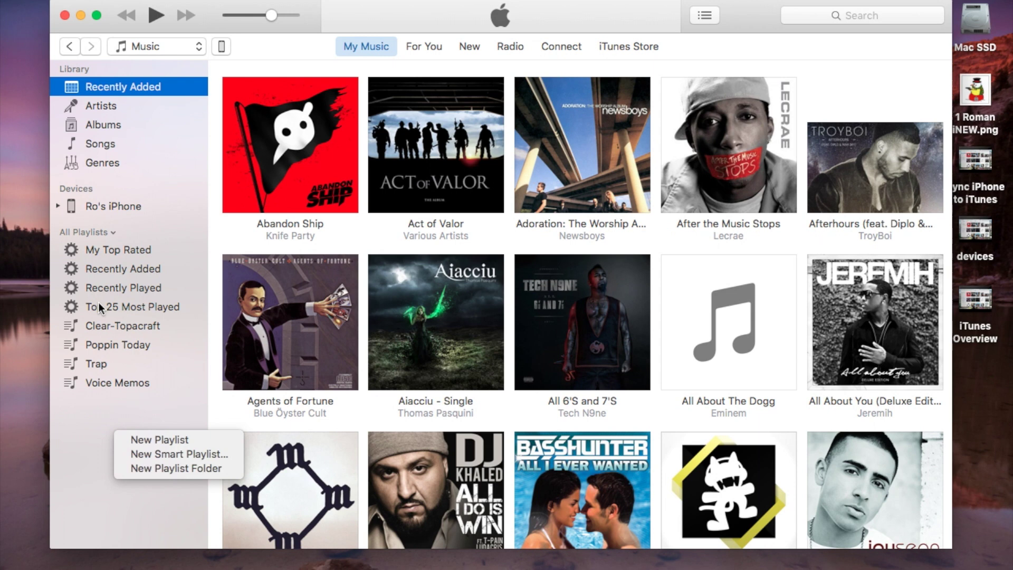
{"action": "left_click", "coordinate": [57, 455]}
- Filter the sidebar to music playlists only, then show all playlists again
{"action": "left_click", "coordinate": [99, 229]}
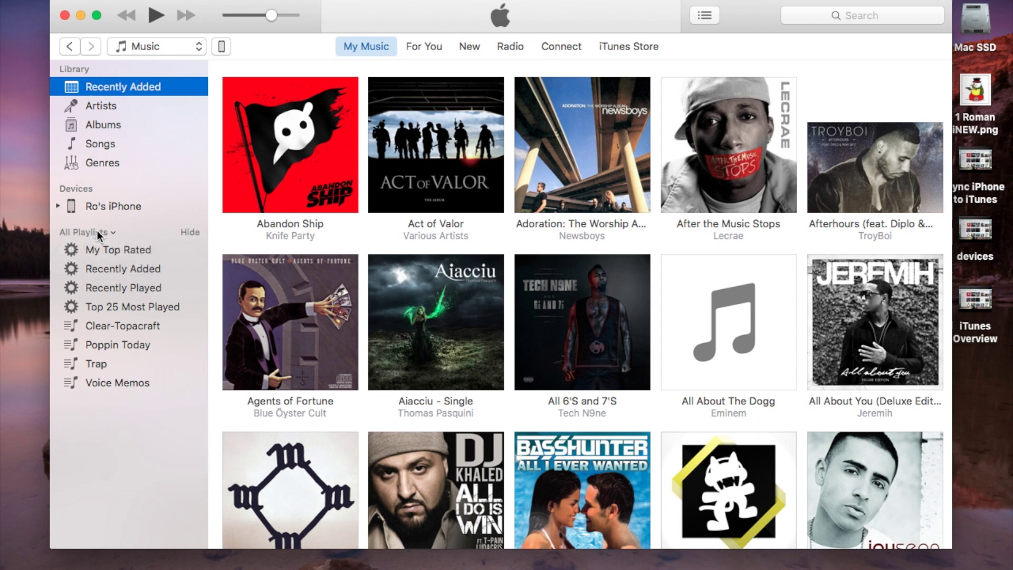
{"action": "left_click", "coordinate": [98, 230]}
{"action": "left_click", "coordinate": [102, 263]}
{"action": "left_click", "coordinate": [102, 232]}
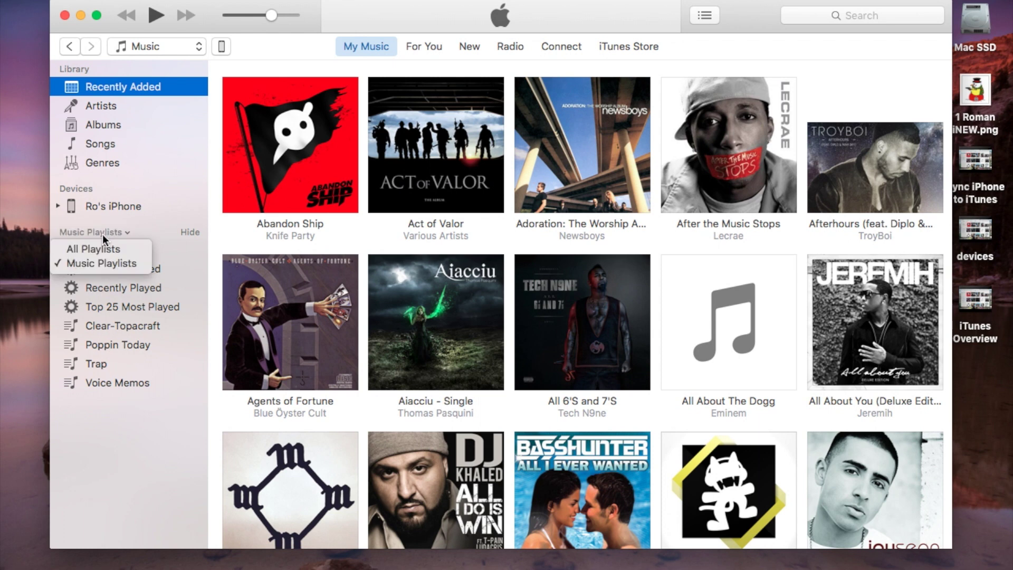
{"action": "left_click", "coordinate": [97, 248]}
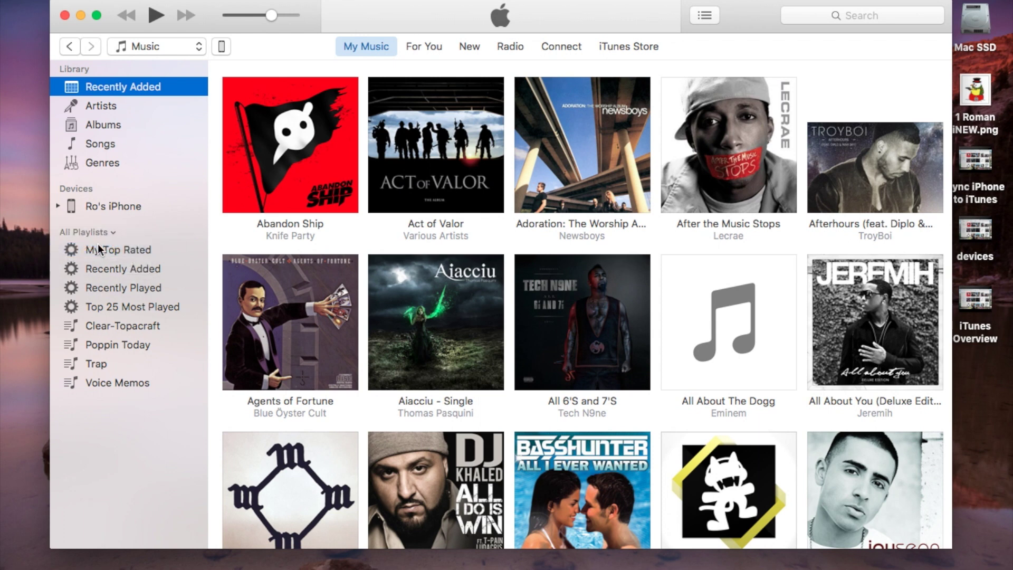
- Create a new playlist named 'Test Playlist', view it, then return to Recently Added
{"action": "right_click", "coordinate": [115, 431]}
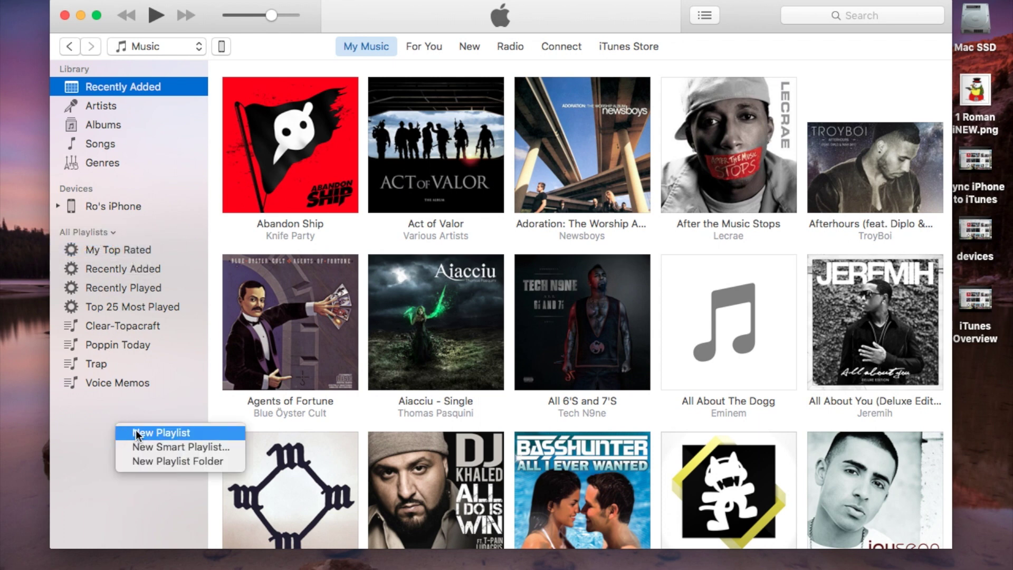
{"action": "left_click", "coordinate": [137, 433]}
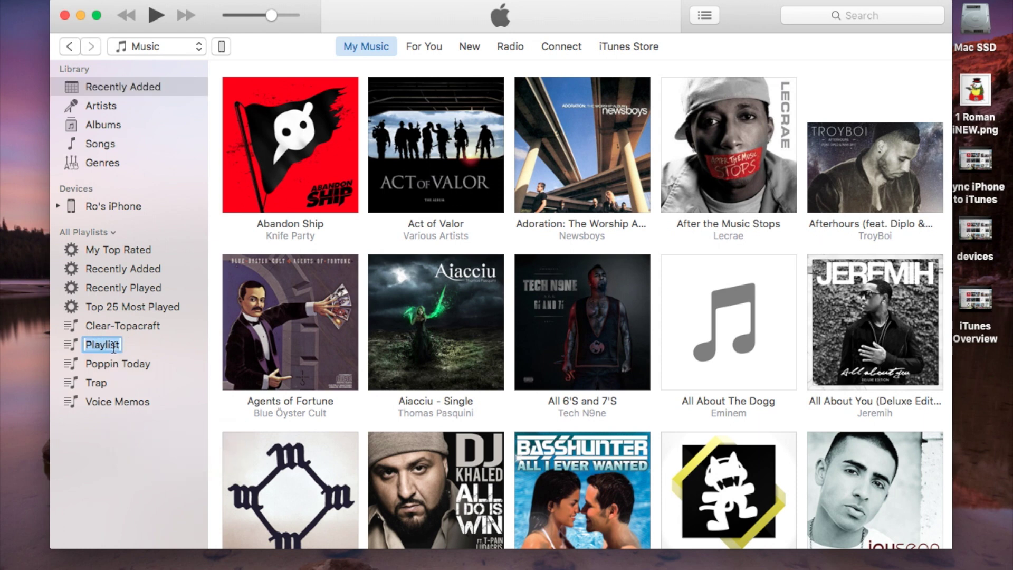
{"action": "type", "text": "T"}
{"action": "type", "text": "est Playlist"}
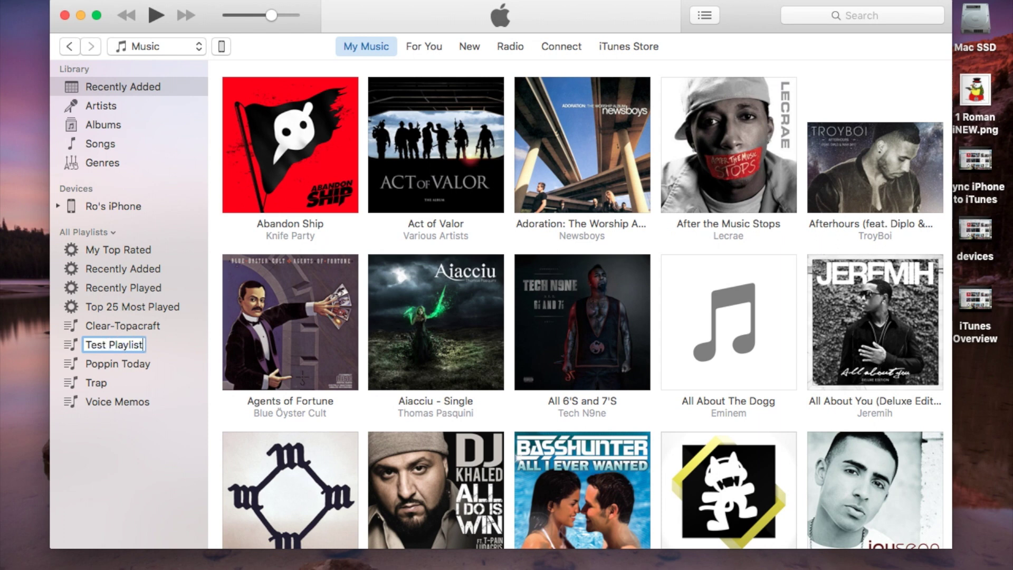
{"action": "key", "text": "Return"}
{"action": "left_click", "coordinate": [115, 364]}
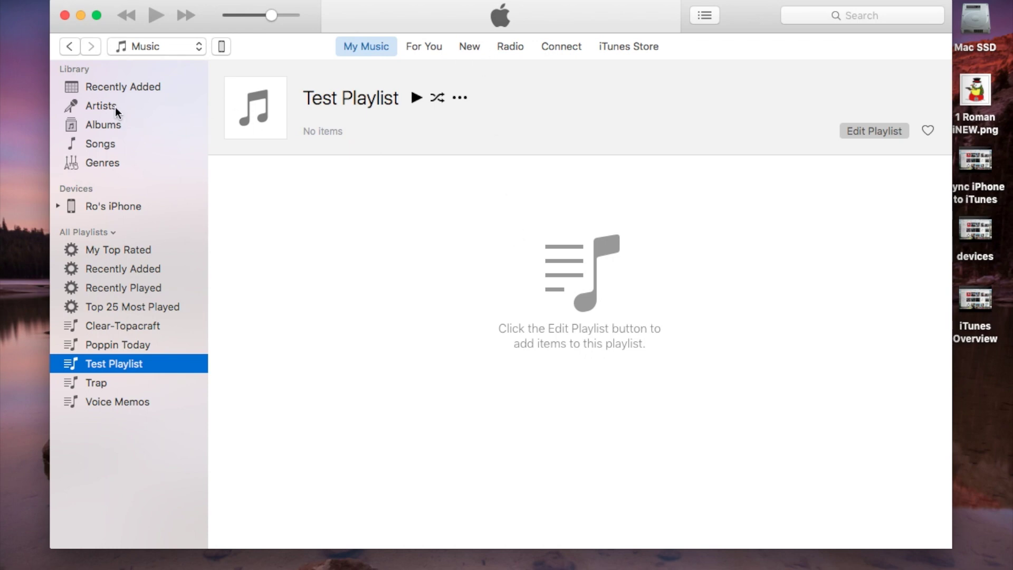
{"action": "left_click", "coordinate": [115, 88]}
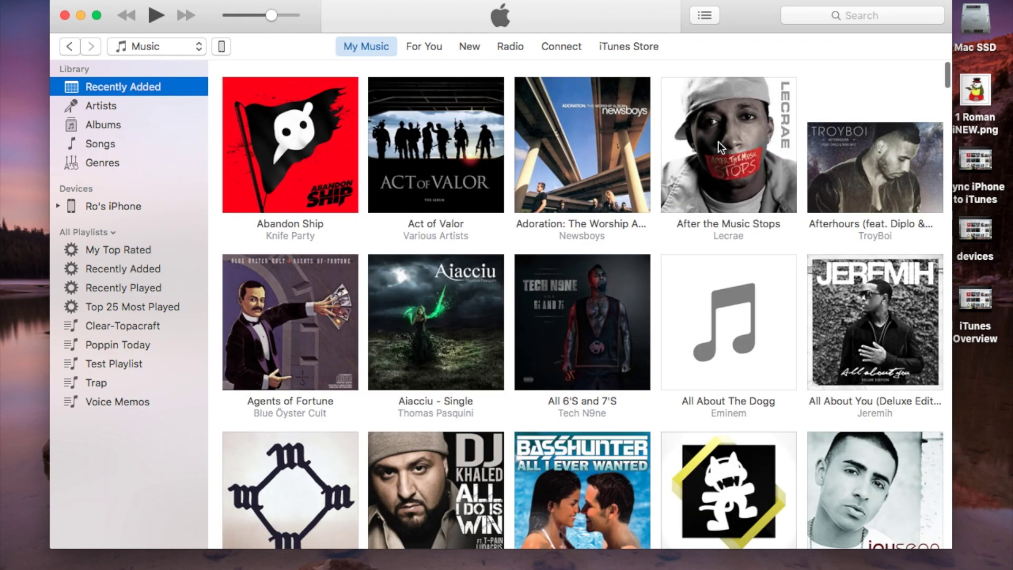
- Expand the Adoration album and add He Reigns and You Are My King to Test Playlist
{"action": "left_click", "coordinate": [591, 134]}
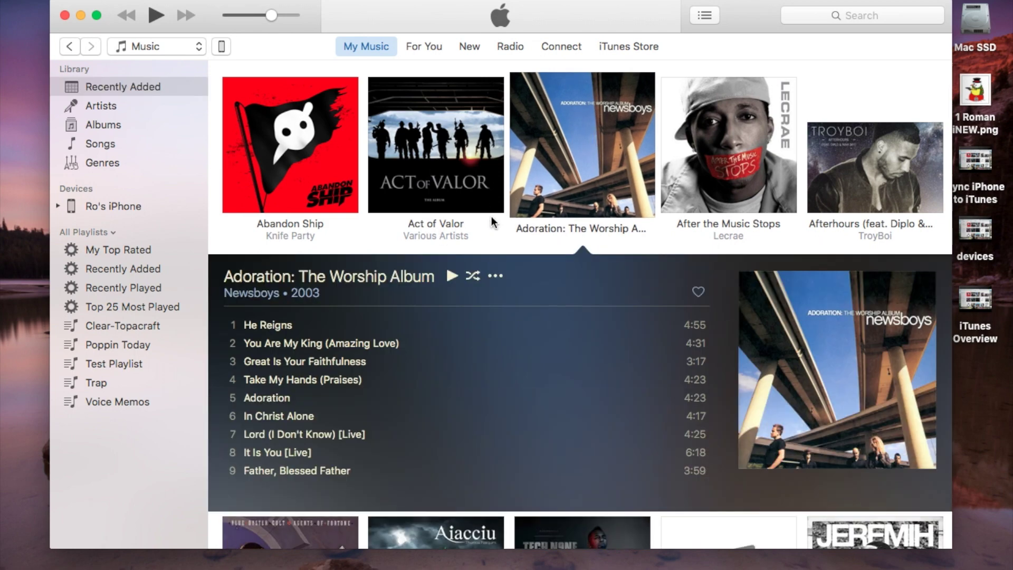
{"action": "left_click_drag", "start_coordinate": [264, 326], "coordinate": [145, 360]}
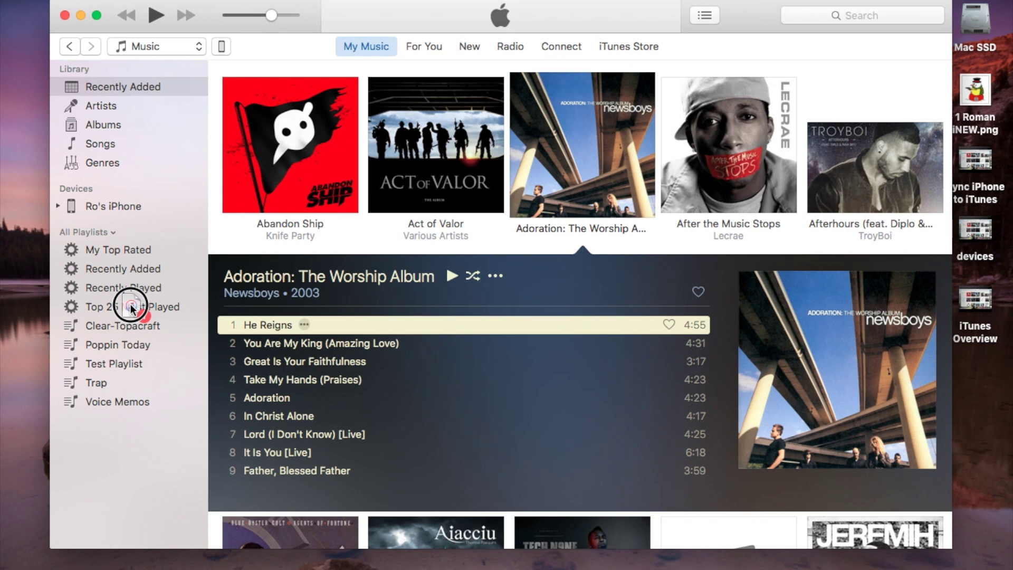
{"action": "mouse_move", "coordinate": [146, 360]}
{"action": "left_mouse_down"}
{"action": "mouse_move", "coordinate": [112, 370]}
{"action": "mouse_move", "coordinate": [124, 364]}
{"action": "left_mouse_up"}
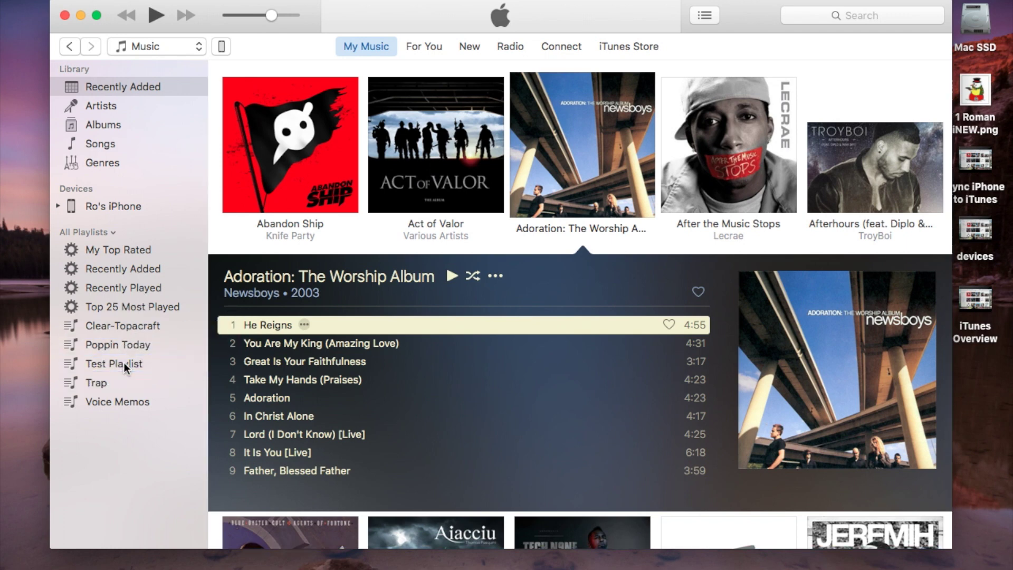
{"action": "mouse_move", "coordinate": [395, 348]}
{"action": "left_click", "coordinate": [412, 343]}
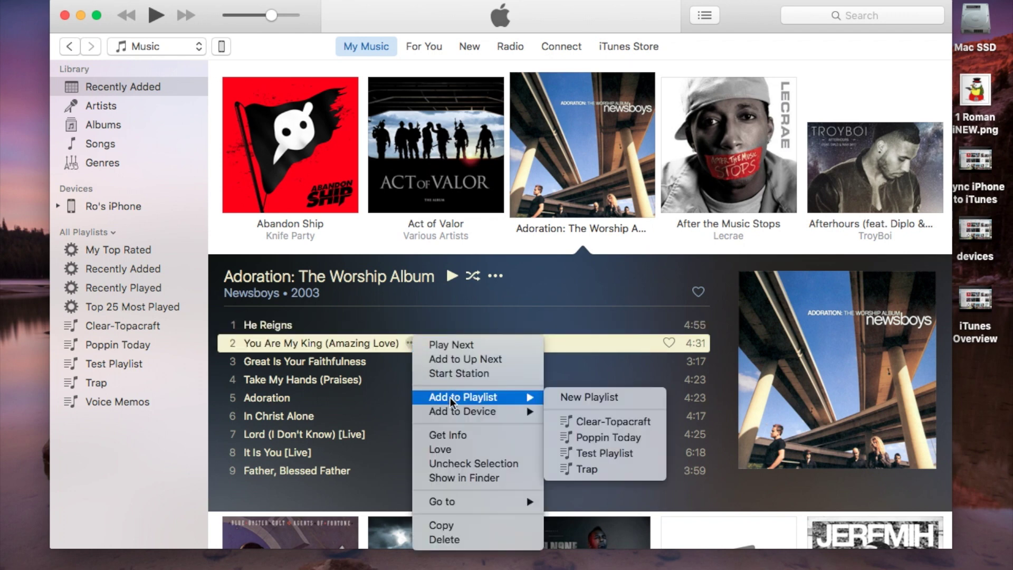
{"action": "mouse_move", "coordinate": [463, 397]}
{"action": "left_click", "coordinate": [619, 454]}
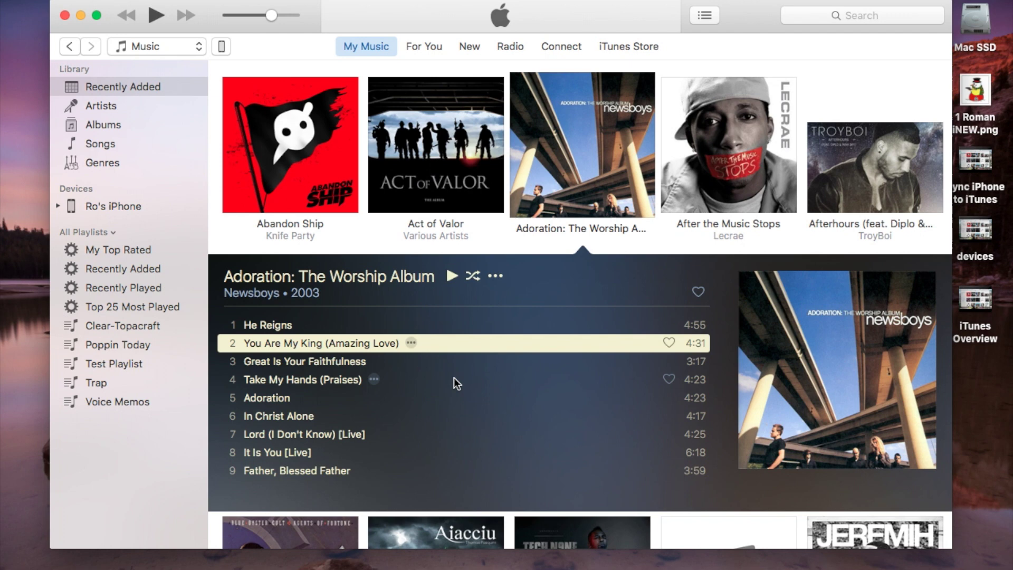
- Look at the track actions for Great Is Your Faithfulness and You Are My King, then show new-playlist options
{"action": "left_click", "coordinate": [378, 362]}
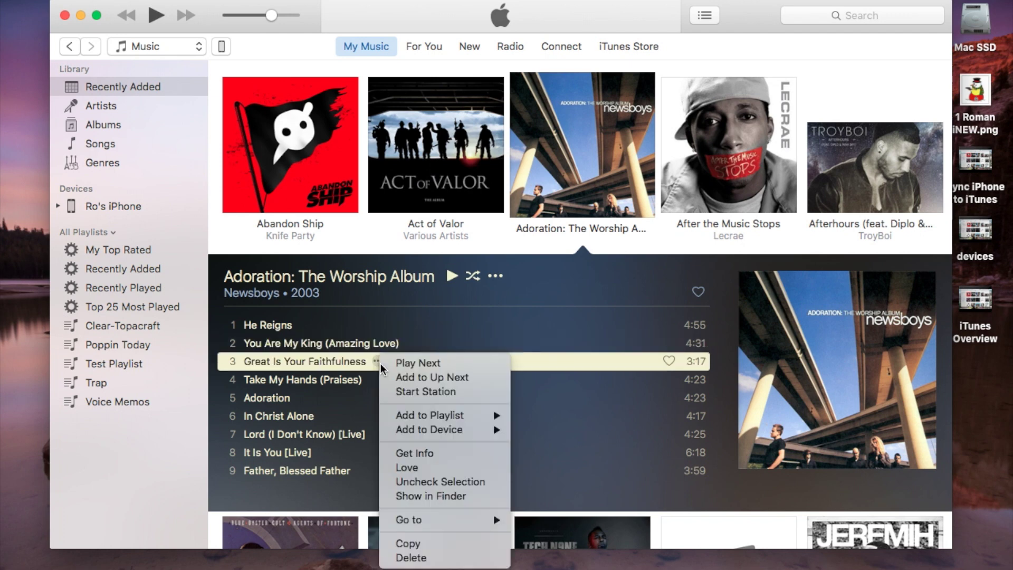
{"action": "left_click", "coordinate": [398, 342]}
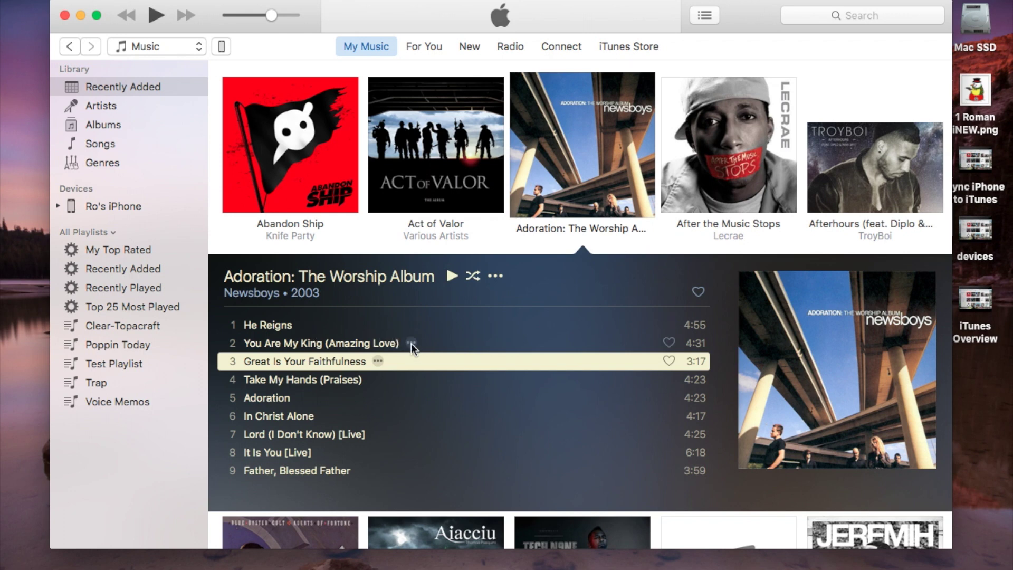
{"action": "left_click", "coordinate": [411, 343]}
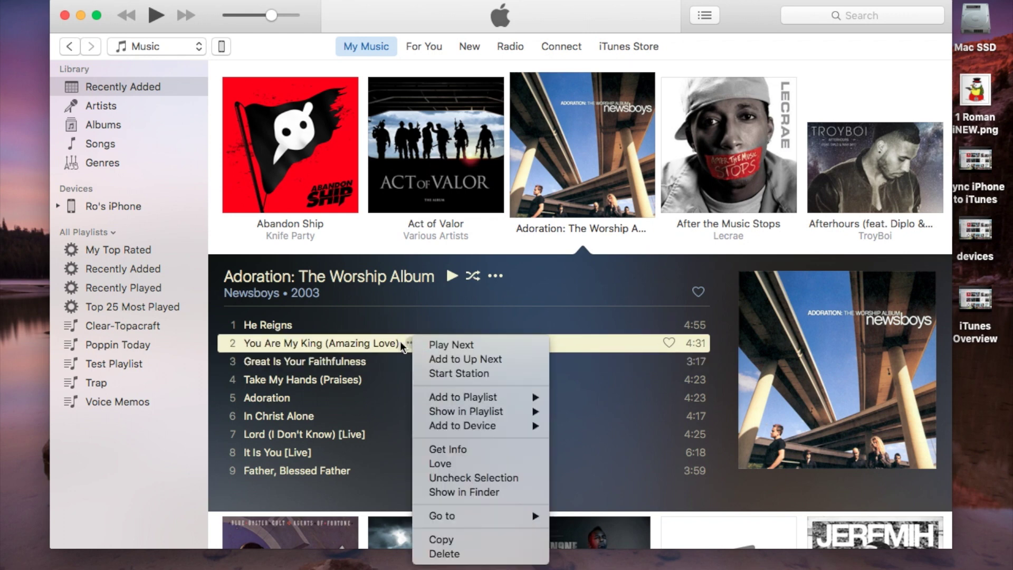
{"action": "left_click", "coordinate": [307, 332]}
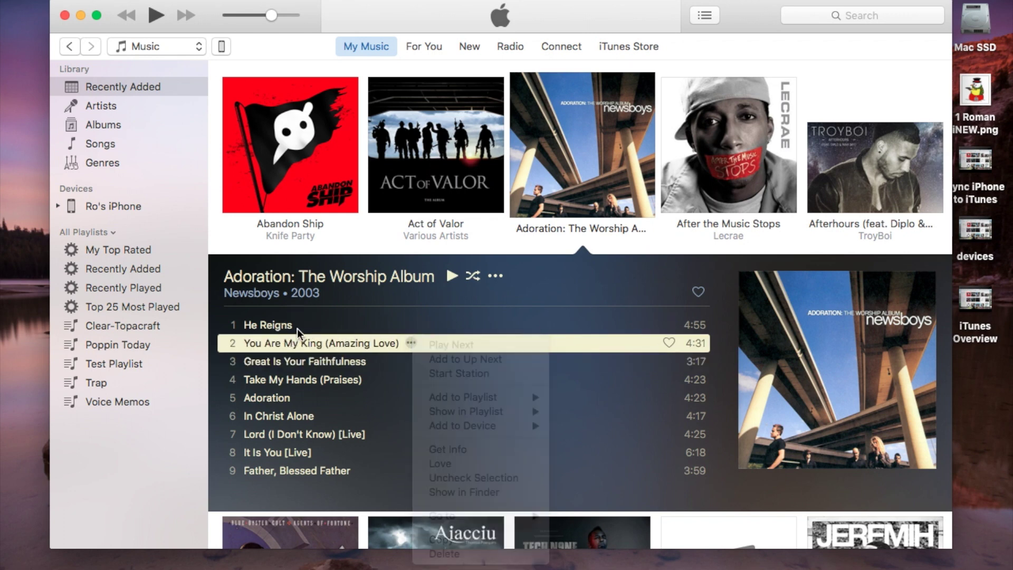
{"action": "left_click", "coordinate": [411, 342]}
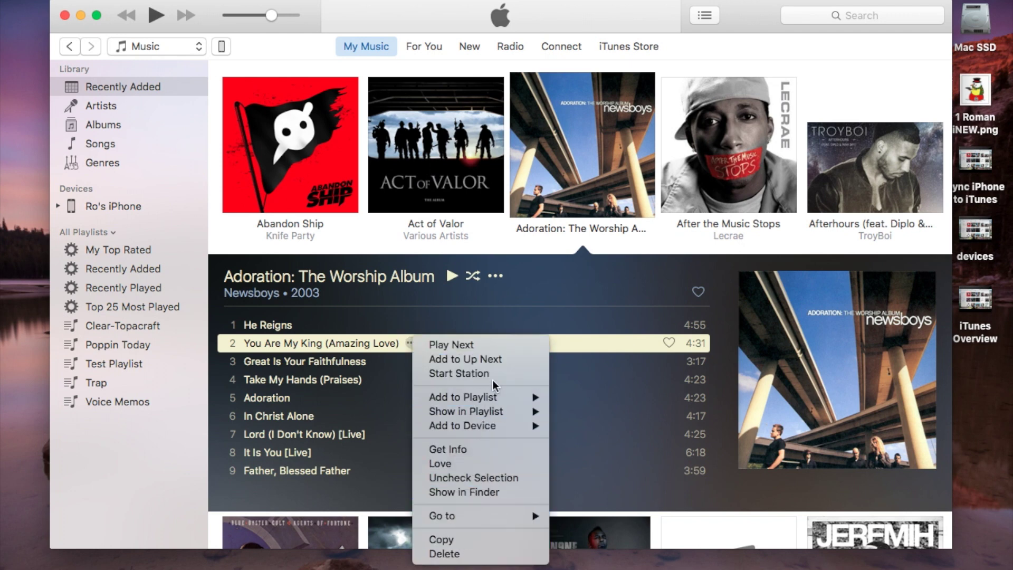
{"action": "left_click", "coordinate": [411, 342]}
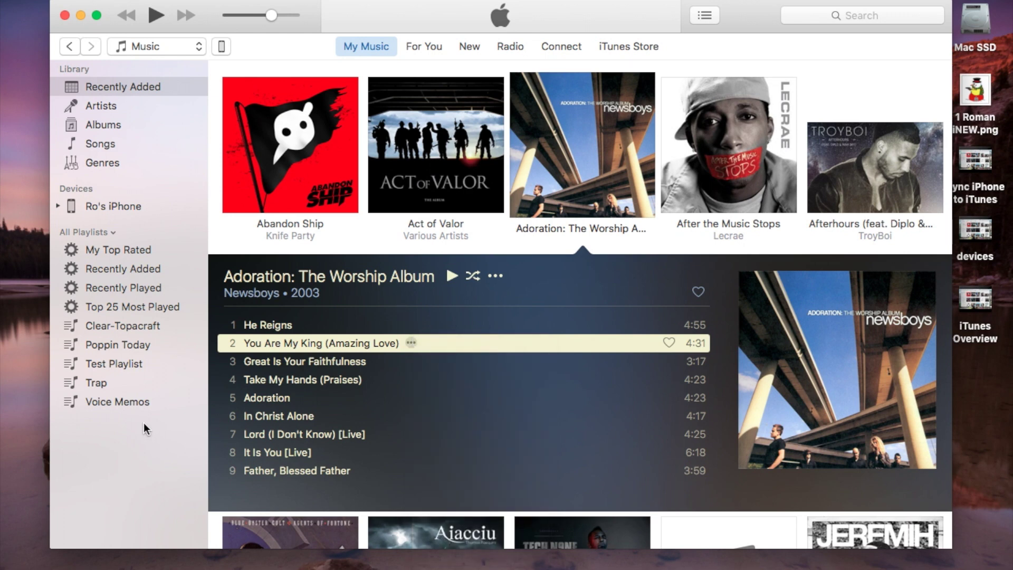
{"action": "left_click", "coordinate": [128, 421]}
{"action": "right_click", "coordinate": [118, 433]}
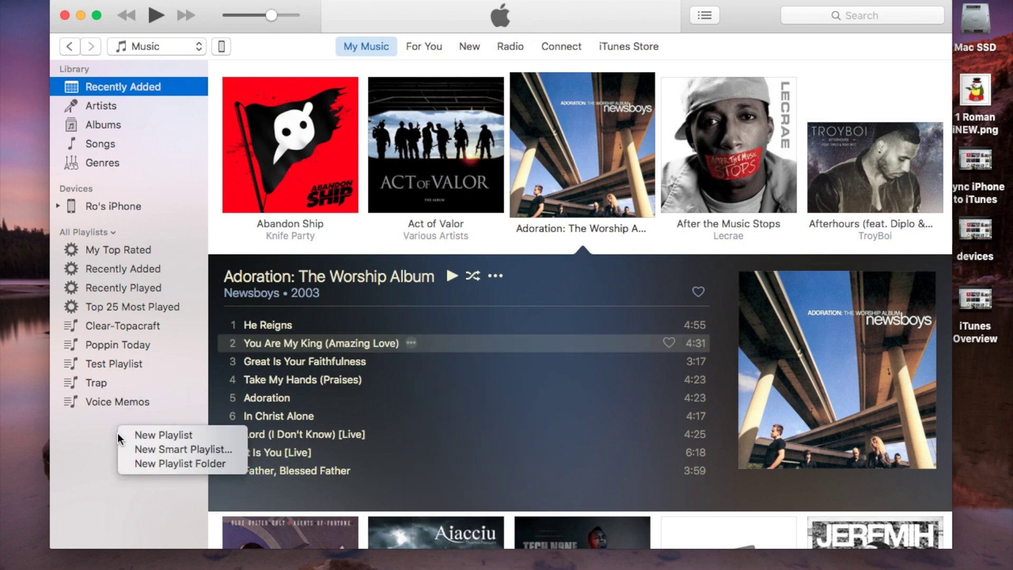
{"action": "left_click", "coordinate": [138, 448]}
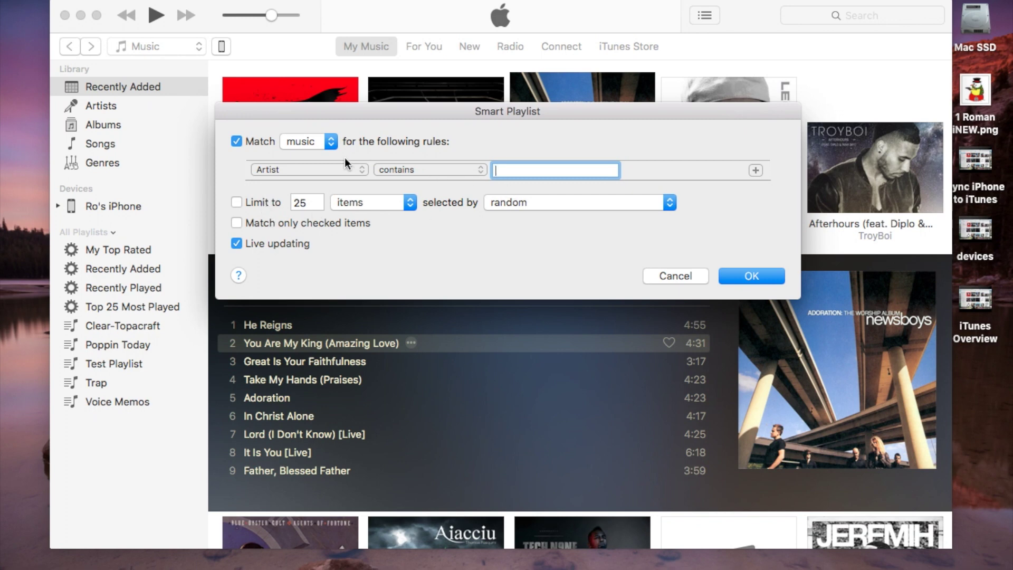
{"action": "left_click", "coordinate": [326, 143]}
{"action": "left_click", "coordinate": [329, 140]}
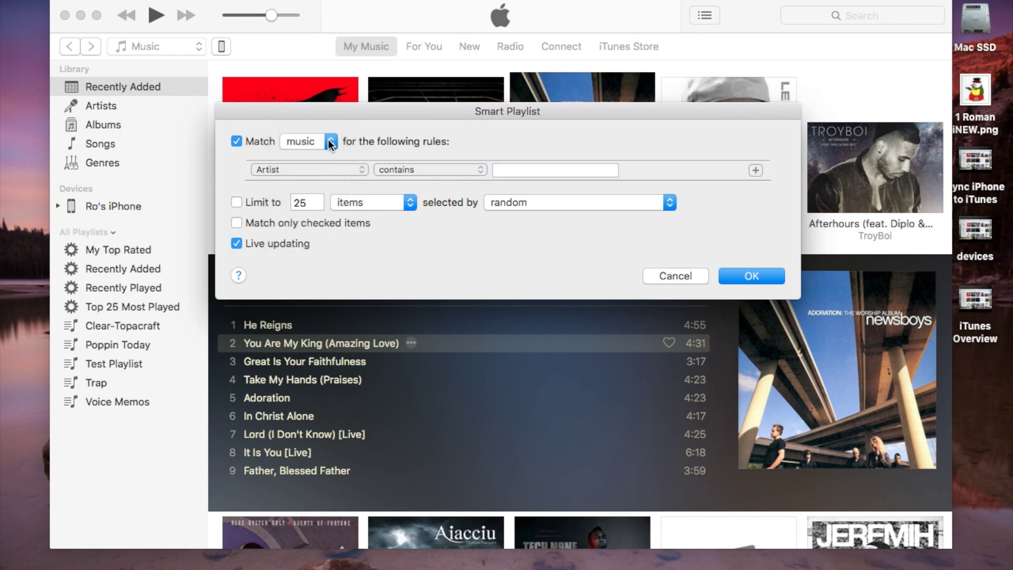
{"action": "left_click", "coordinate": [755, 171]}
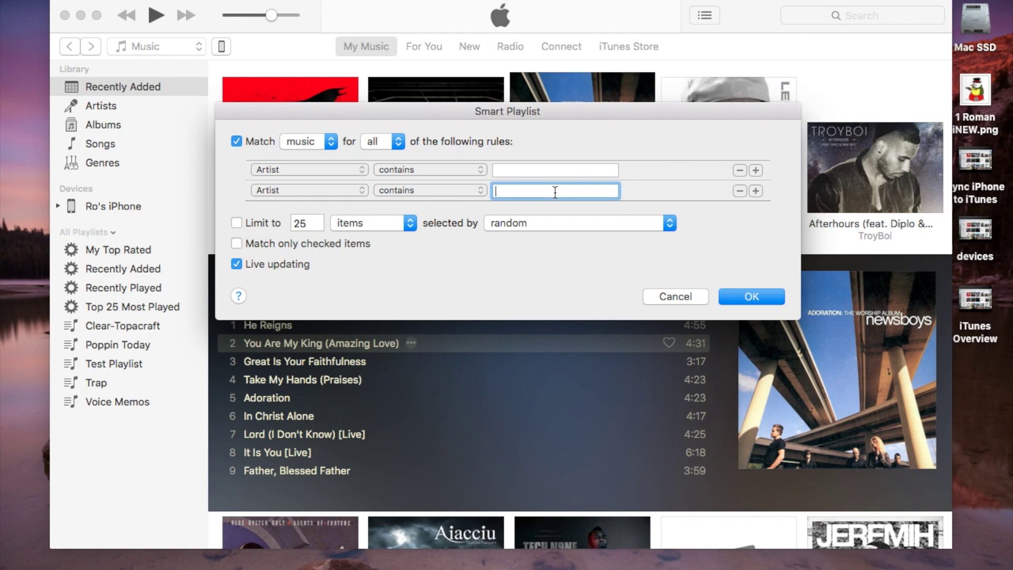
{"action": "left_click", "coordinate": [757, 297]}
{"action": "left_click", "coordinate": [612, 236]}
{"action": "left_click", "coordinate": [657, 296]}
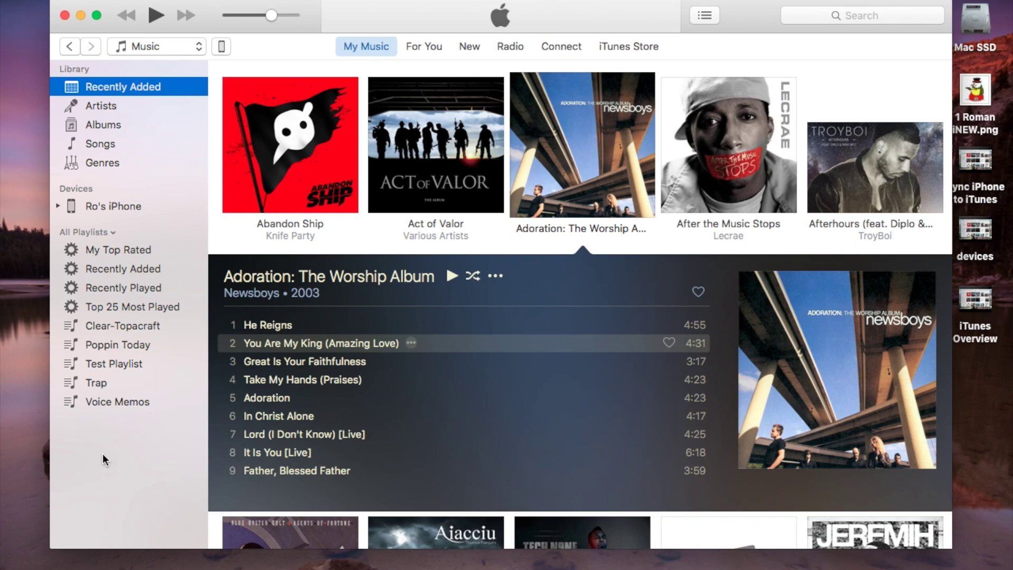
- Collapse the expanded Adoration: The Worship Album track panel to reveal the album grid
{"action": "left_click", "coordinate": [623, 124]}
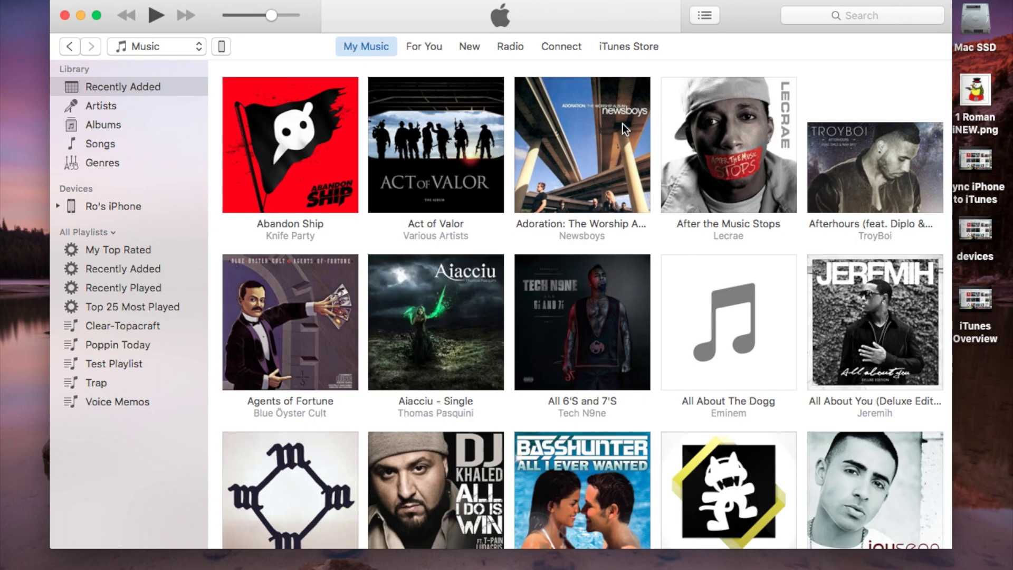